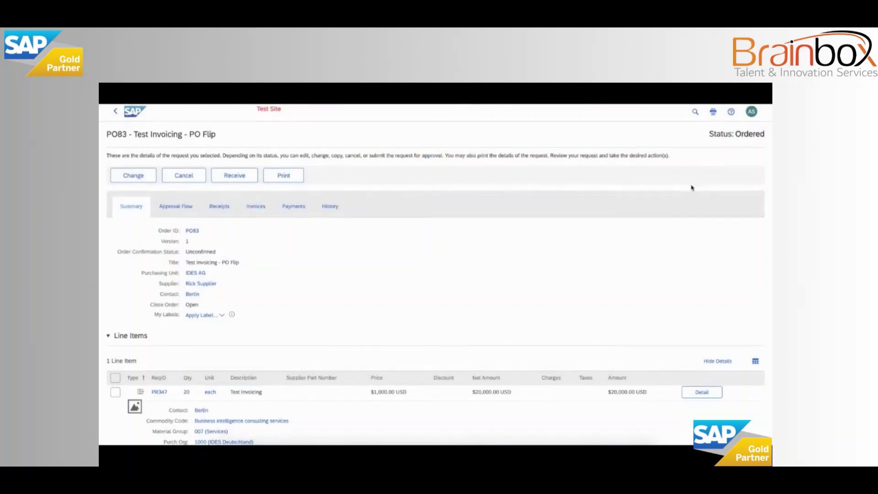
# Scroll through PO83 'Test Invoicing - PO Flip' (Ordered, $20,000.00) summary, line items and payment terms
pyautogui.scroll(-5, 692, 188)
pyautogui.scroll(-4, 691, 188)
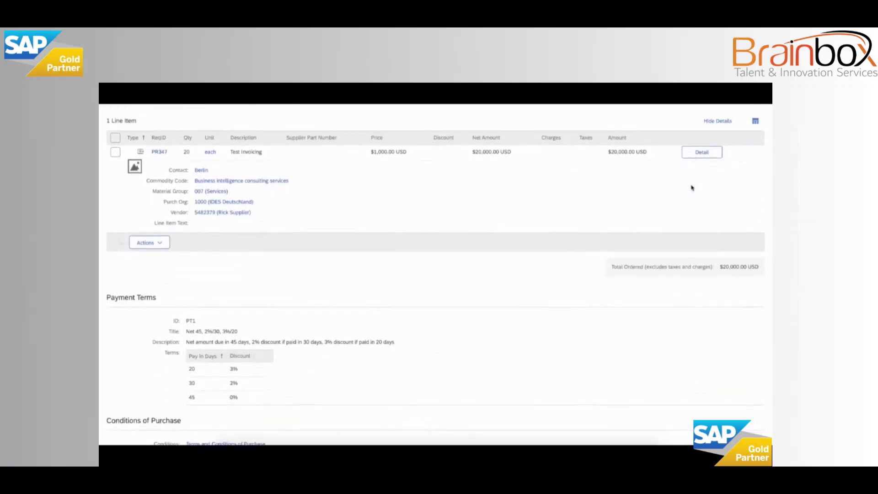
pyautogui.scroll(10, 692, 187)
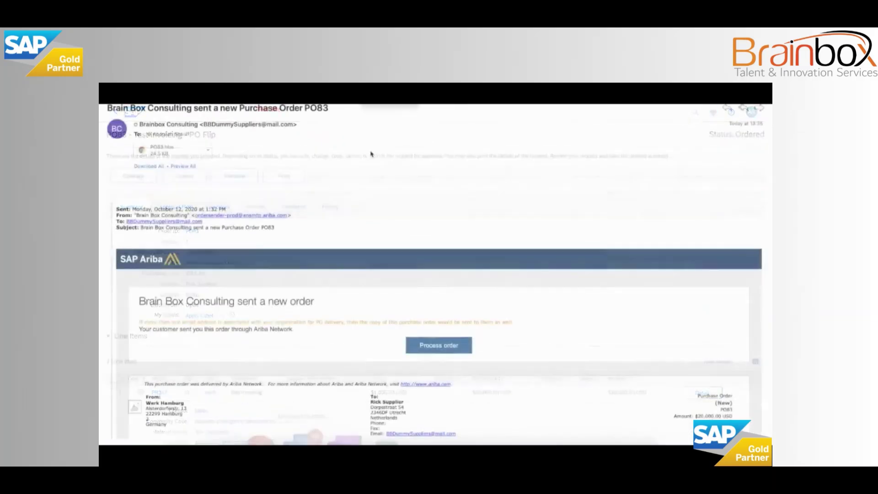
# Review the PO83 new-order e-mail and open the order for processing in Ariba Network
pyautogui.scroll(-5, 405, 199)
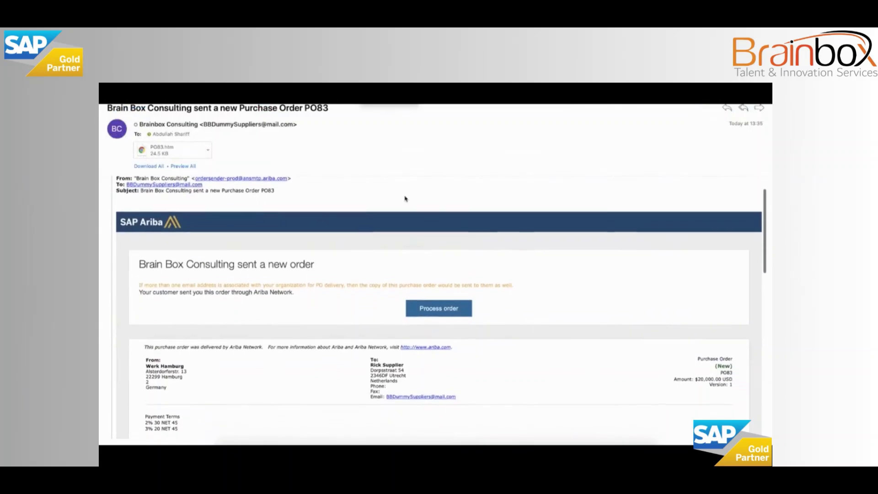
pyautogui.scroll(-8, 406, 198)
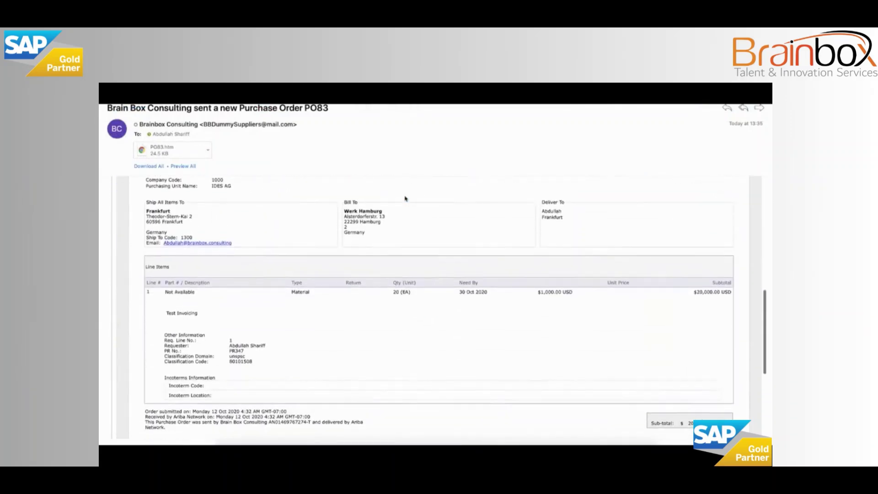
pyautogui.scroll(-5, 405, 199)
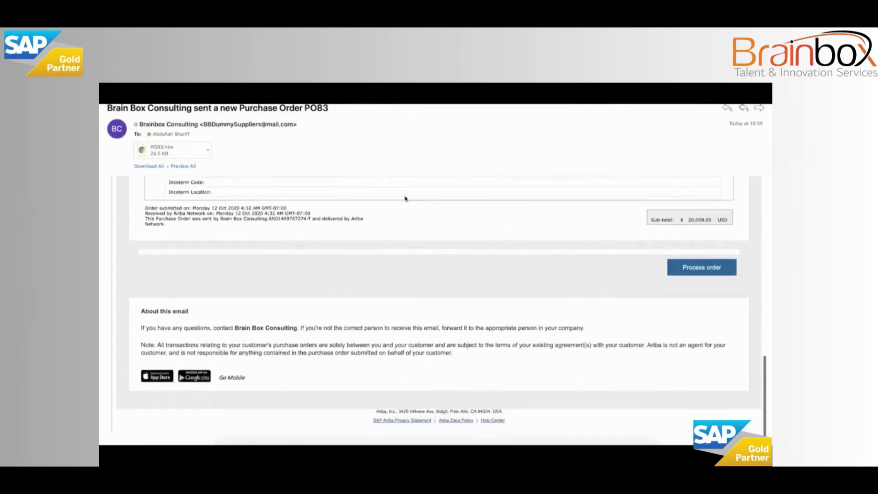
pyautogui.scroll(15, 405, 199)
pyautogui.scroll(5, 405, 198)
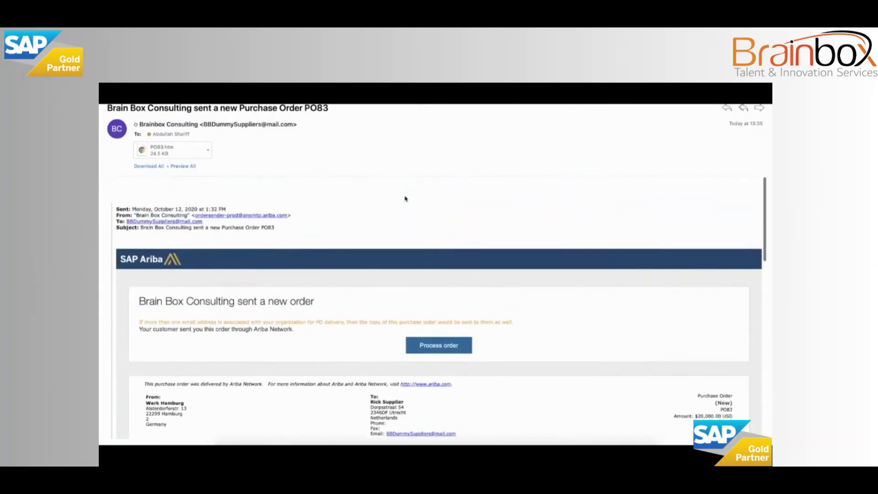
pyautogui.click(450, 347)
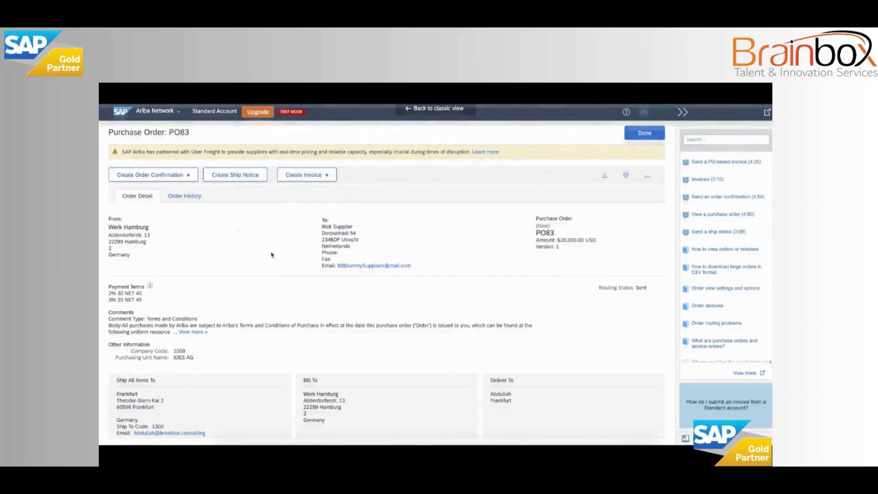
# Check the order confirmation options, then start a Standard Invoice against PO83
pyautogui.click(175, 175)
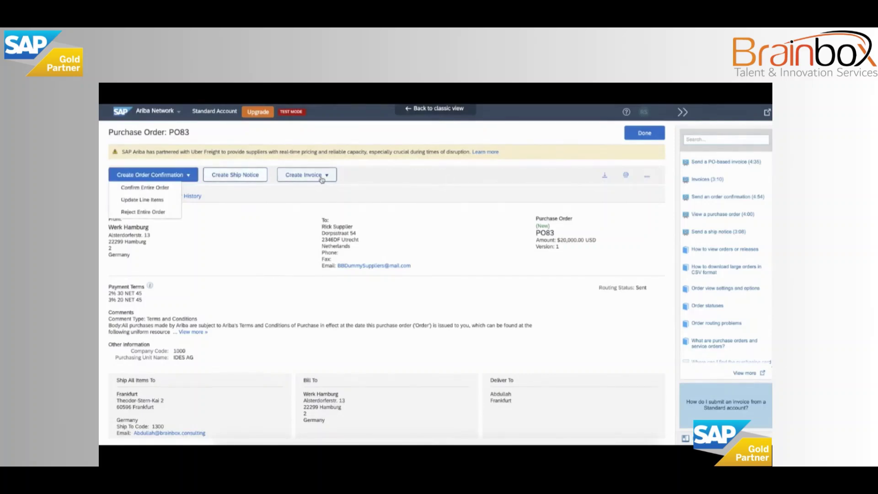
pyautogui.click(248, 243)
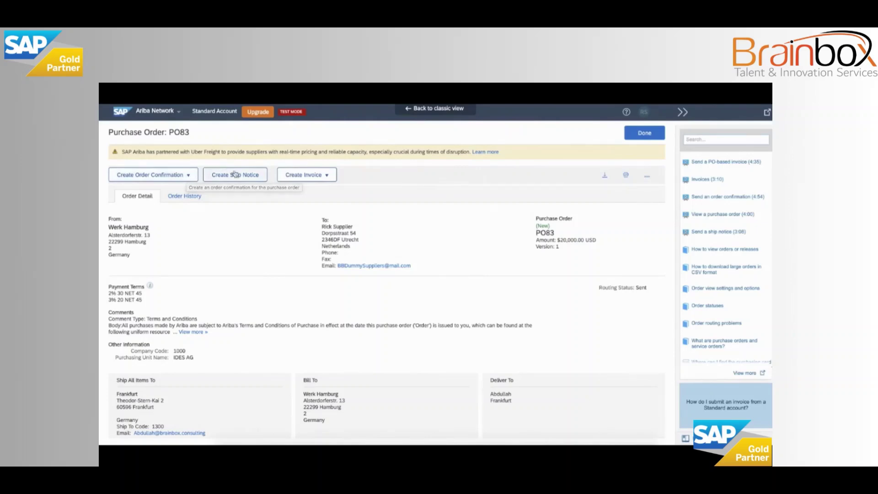
pyautogui.click(188, 177)
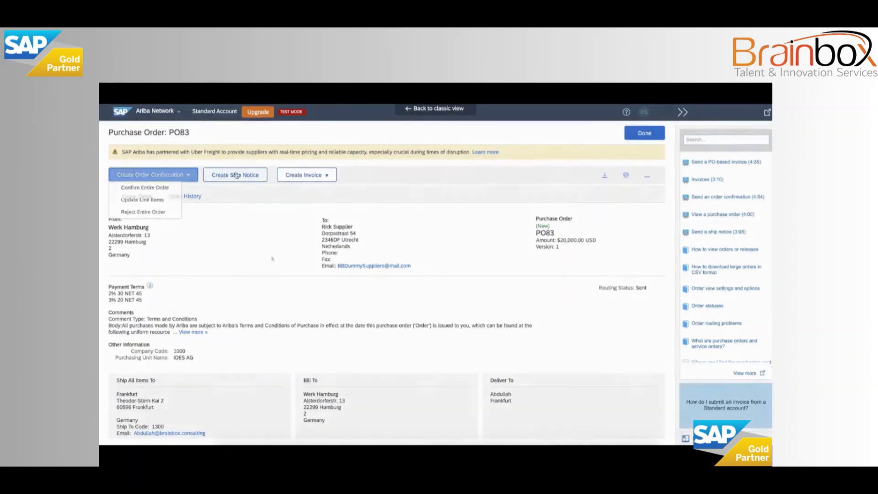
pyautogui.click(272, 176)
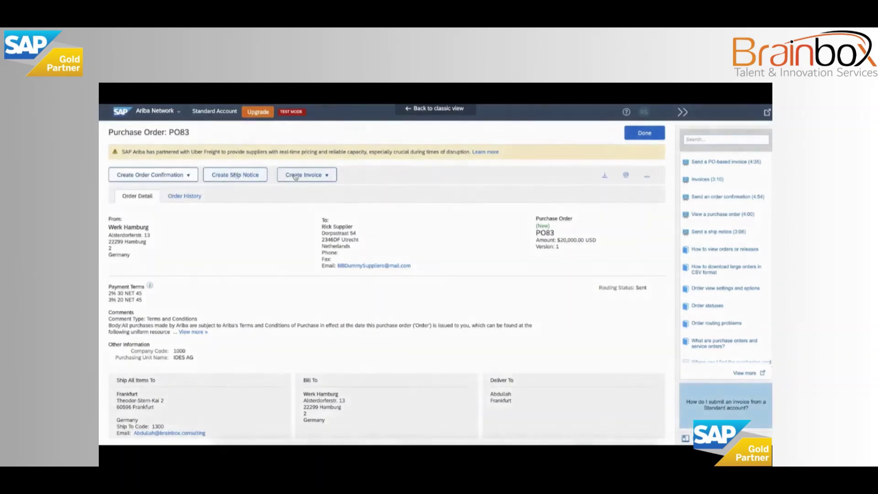
pyautogui.click(321, 177)
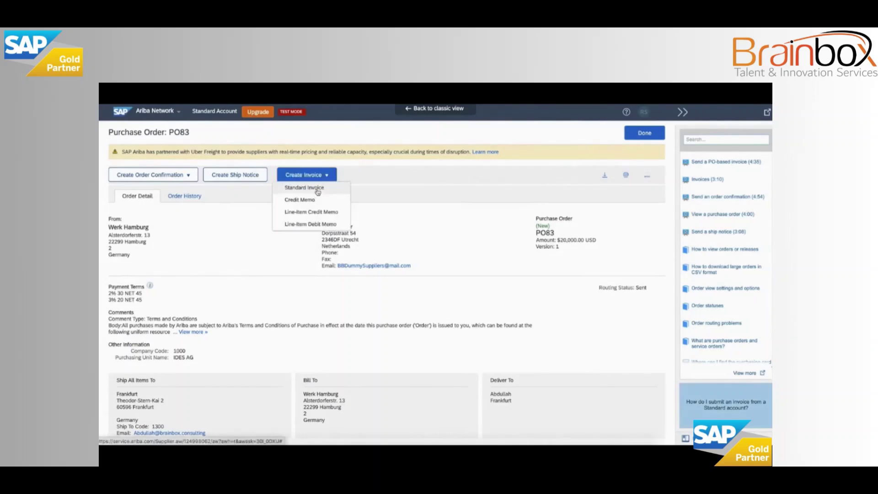
pyautogui.click(318, 189)
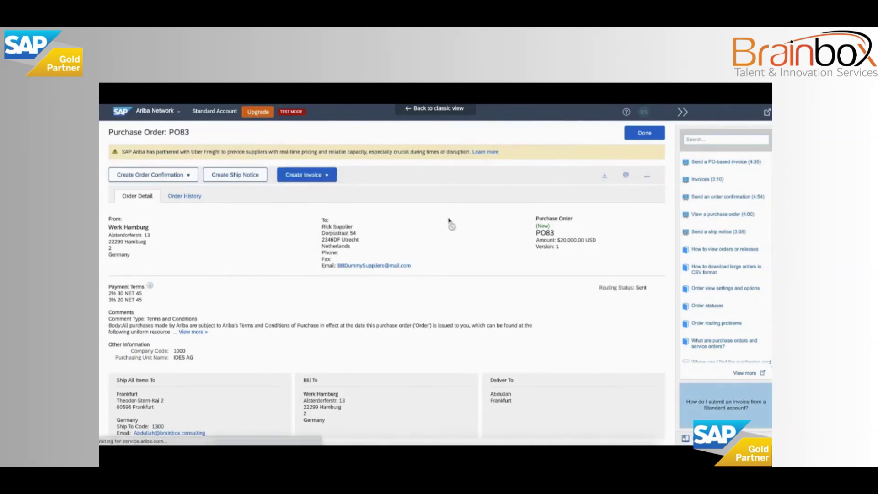
# Number the invoice INV-PO83 by typing INV- and pasting the PO number
pyautogui.click(228, 220)
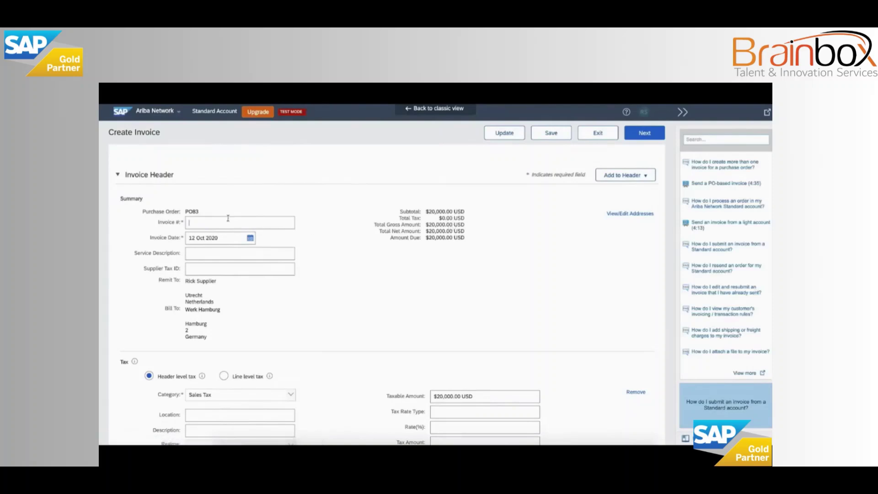
pyautogui.write('IN')
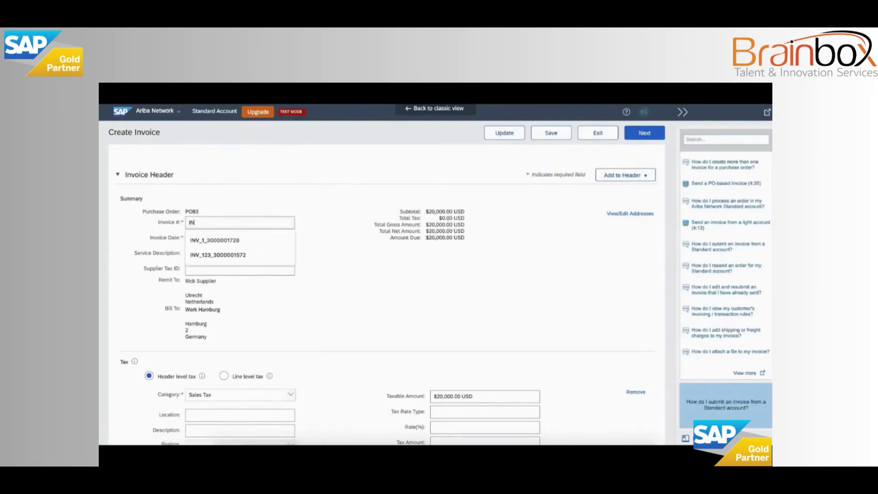
pyautogui.write('V-')
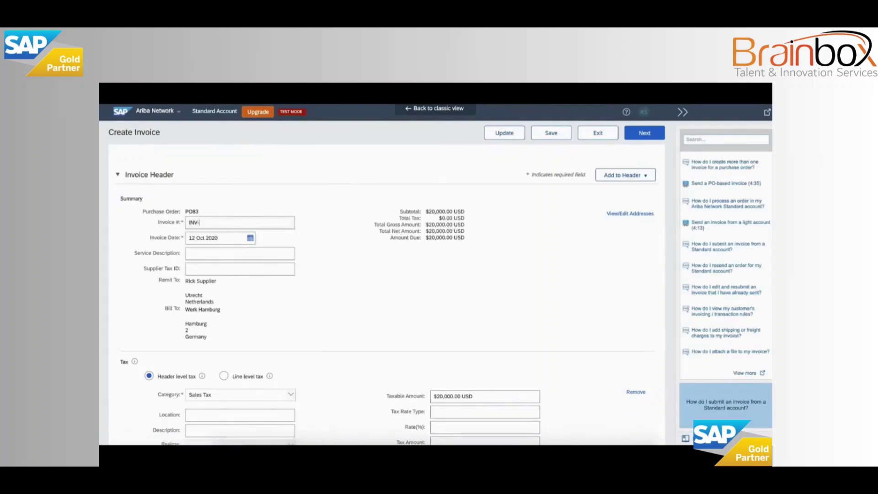
pyautogui.doubleClick(189, 211)
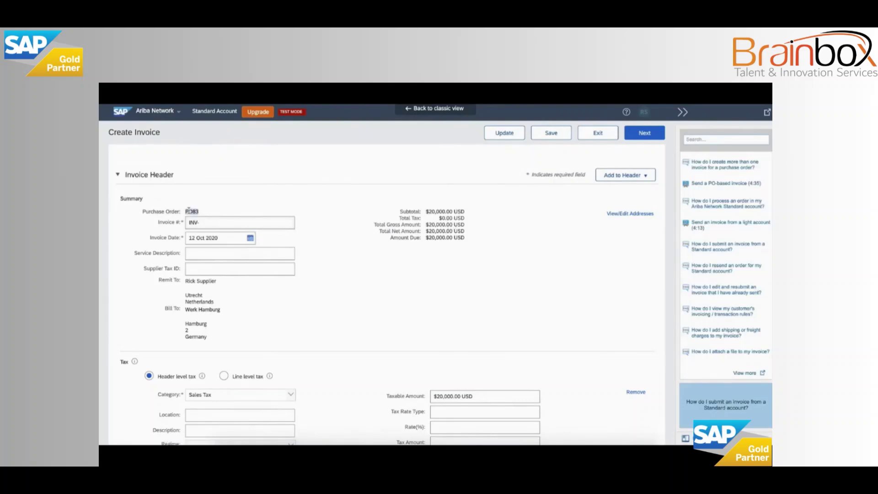
pyautogui.click(212, 224)
pyautogui.write('PO83')
# Switch the invoice to line-level tax and scroll to the Test Invoicing line item
pyautogui.scroll(-5, 259, 298)
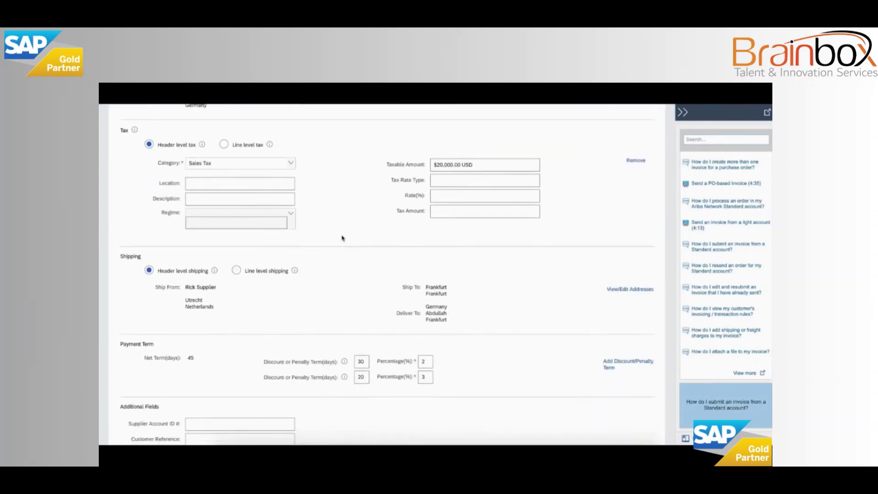
pyautogui.scroll(-1, 342, 238)
pyautogui.scroll(-2, 343, 238)
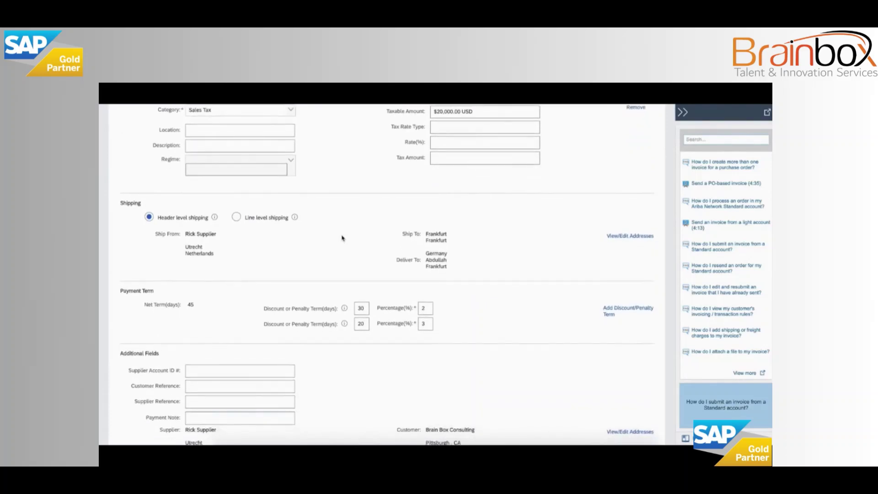
pyautogui.scroll(3, 343, 237)
pyautogui.click(224, 160)
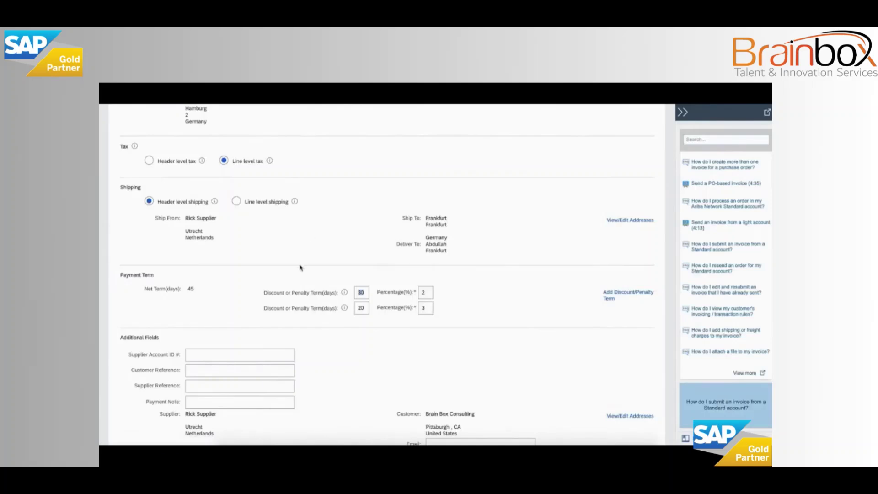
pyautogui.scroll(-1, 301, 267)
pyautogui.scroll(-2, 300, 267)
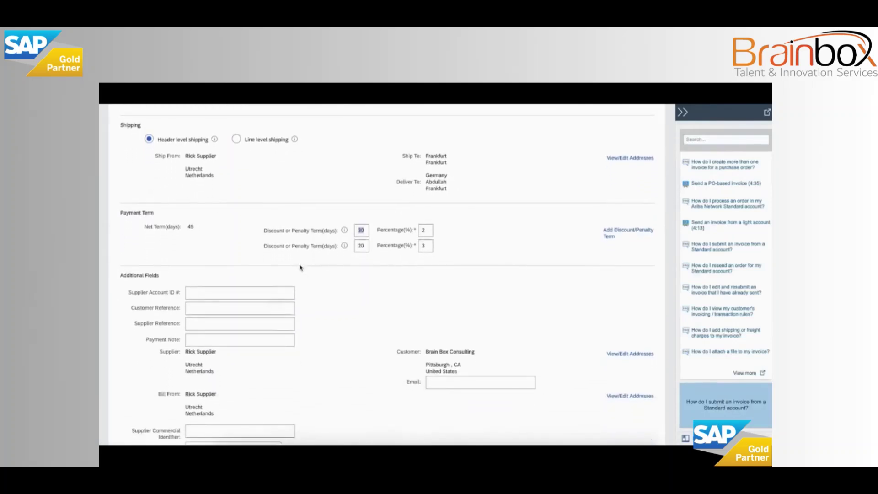
pyautogui.scroll(-8, 301, 267)
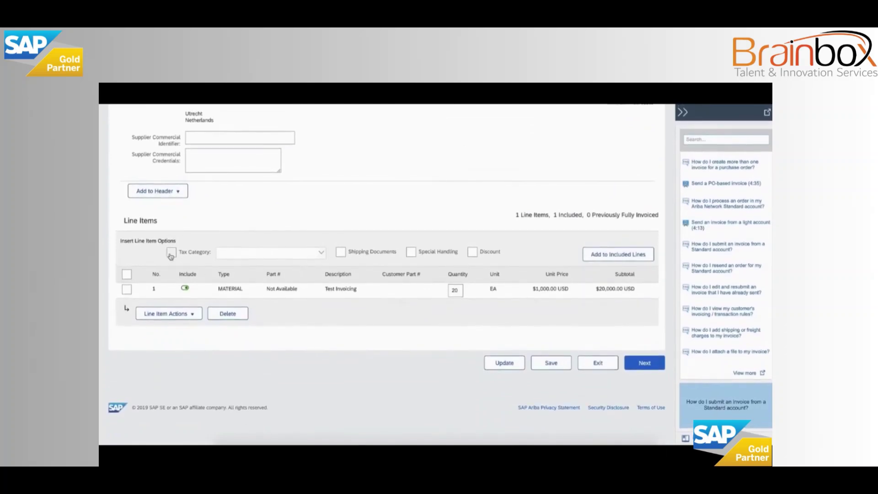
# Add a VAT tax detail at 21% to line 1, giving $4,200.00 tax on $20,000.00
pyautogui.click(322, 253)
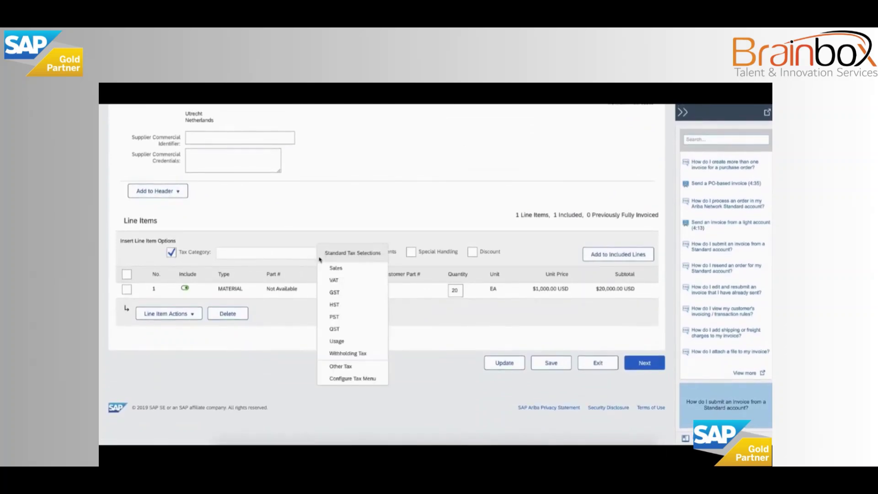
pyautogui.click(335, 280)
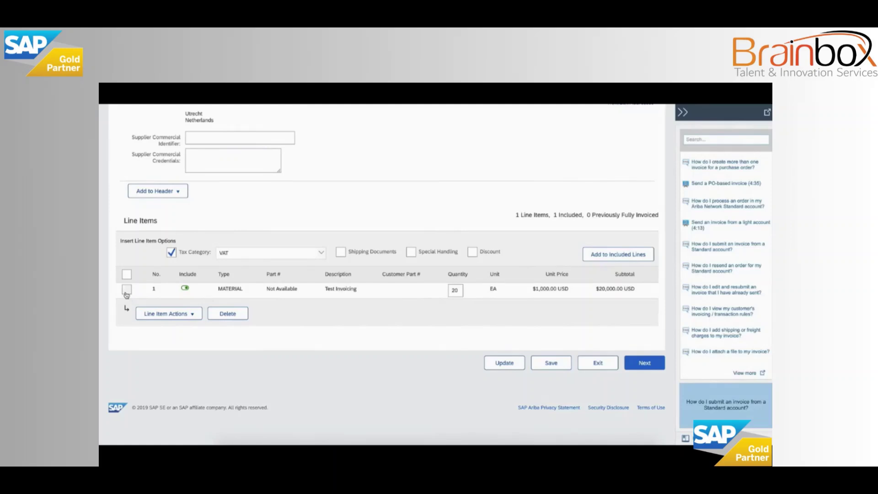
pyautogui.click(629, 254)
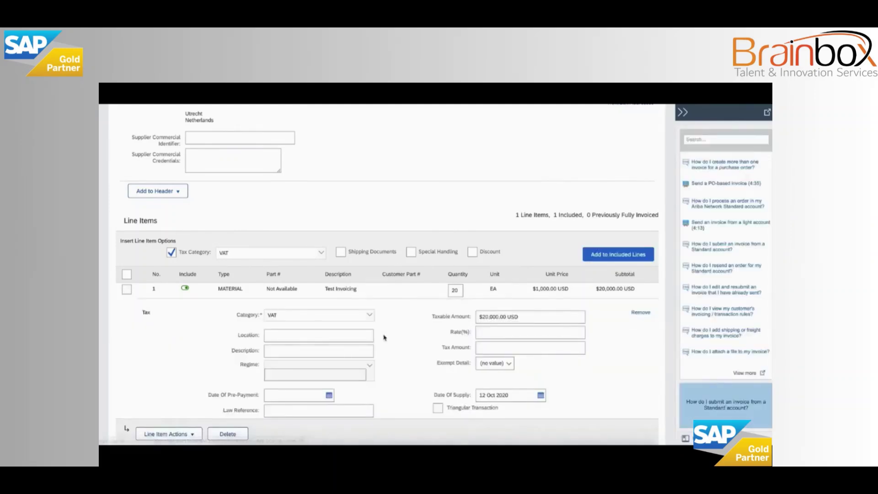
pyautogui.click(501, 333)
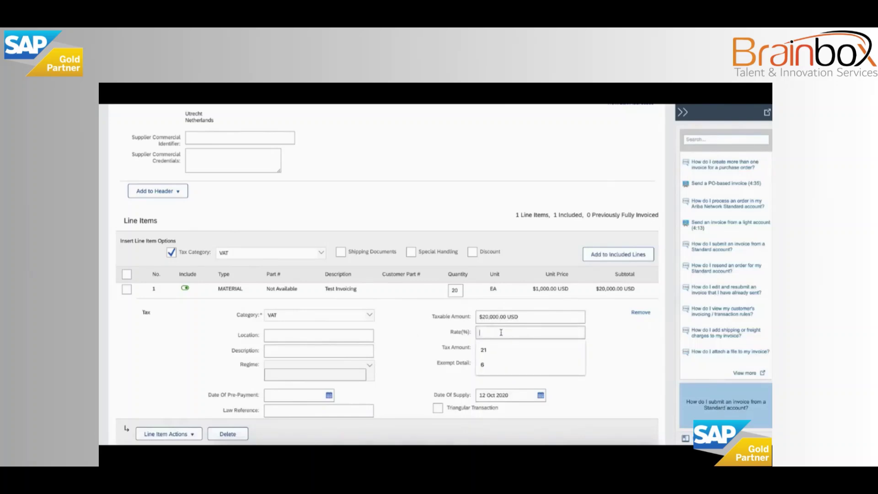
pyautogui.write('21')
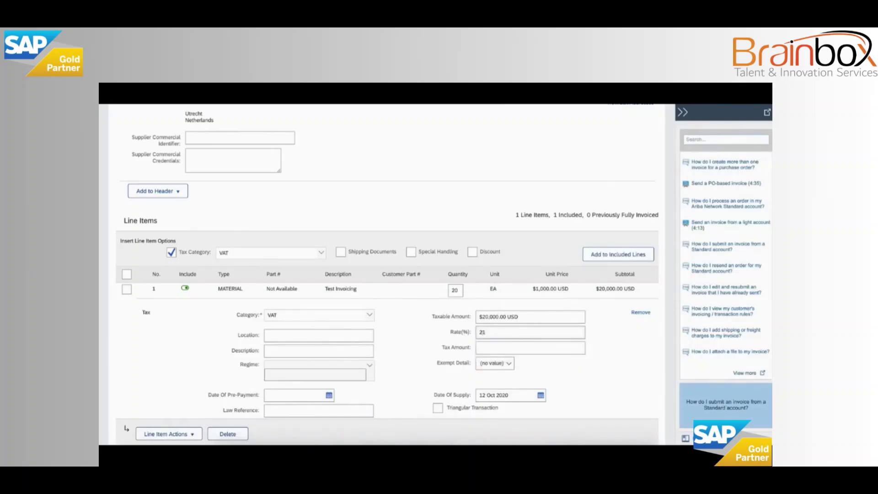
pyautogui.click(621, 350)
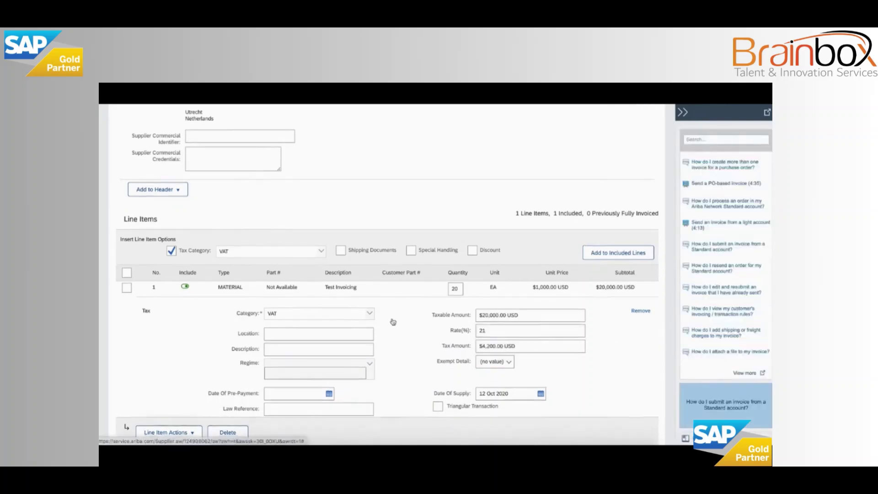
pyautogui.scroll(-3, 405, 347)
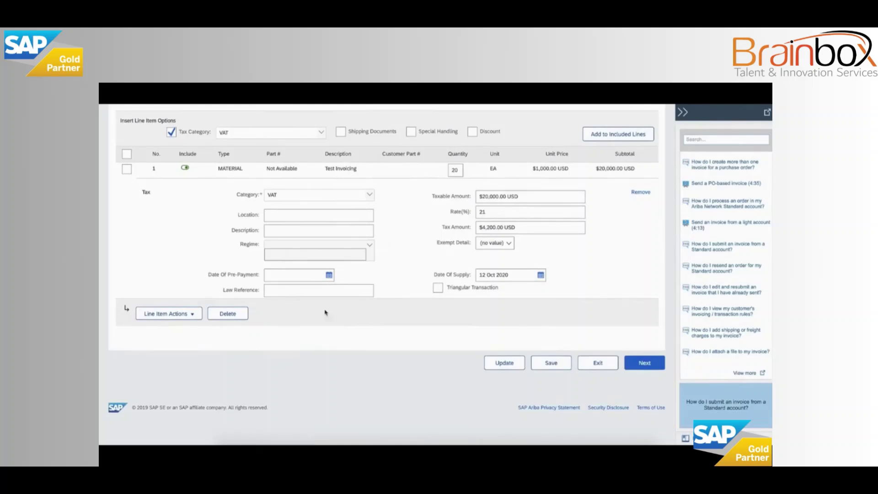
# Review the INV-PO83 summary totalling $24,200.00 with VAT and submit it
pyautogui.click(657, 368)
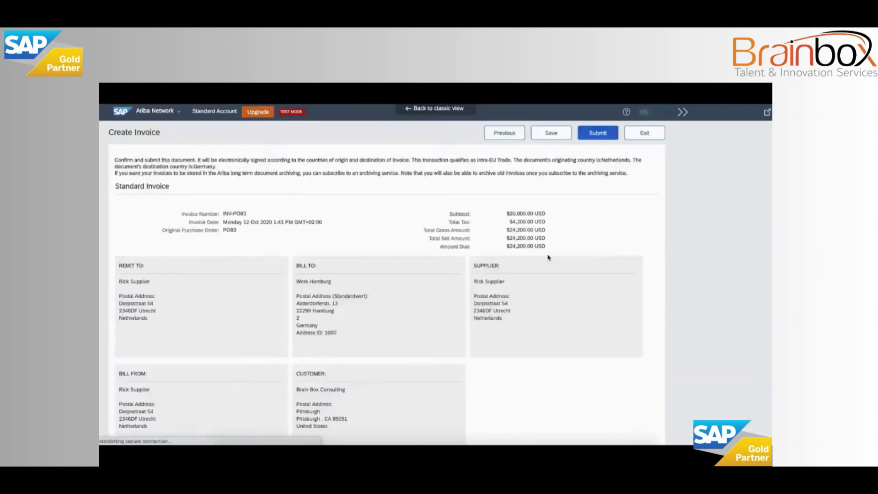
pyautogui.scroll(-5, 383, 208)
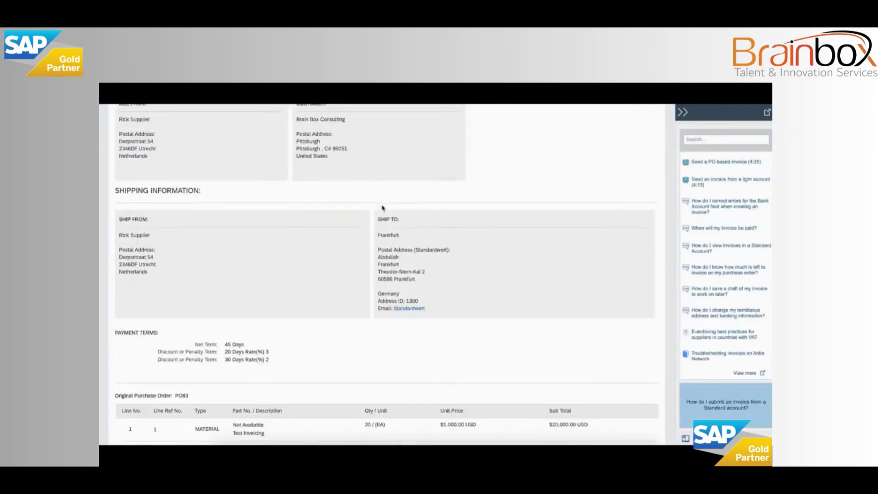
pyautogui.scroll(-10, 383, 208)
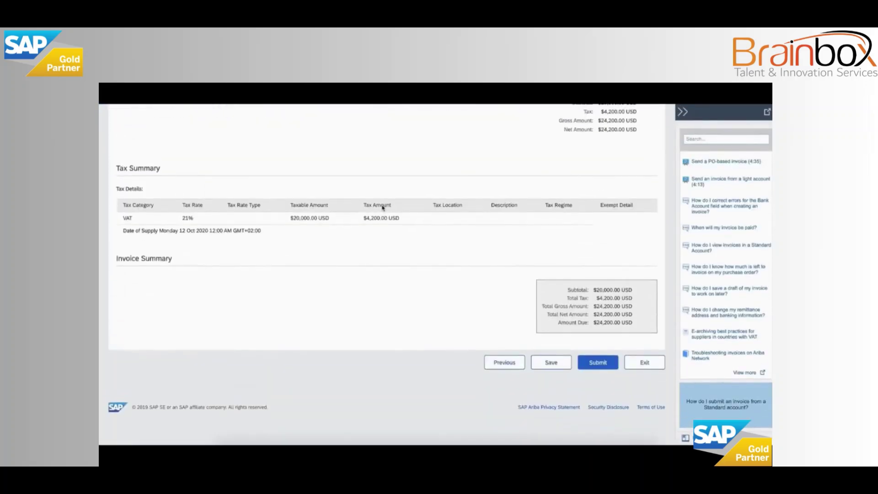
pyautogui.scroll(15, 383, 209)
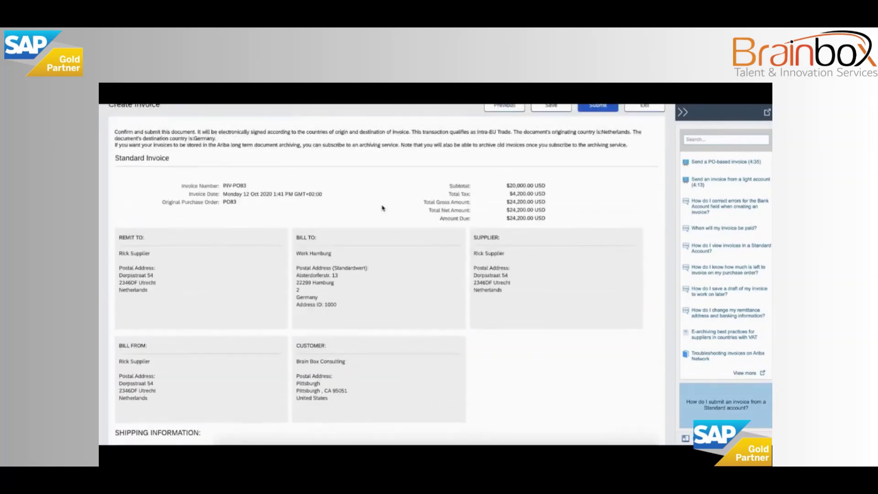
pyautogui.scroll(2, 383, 208)
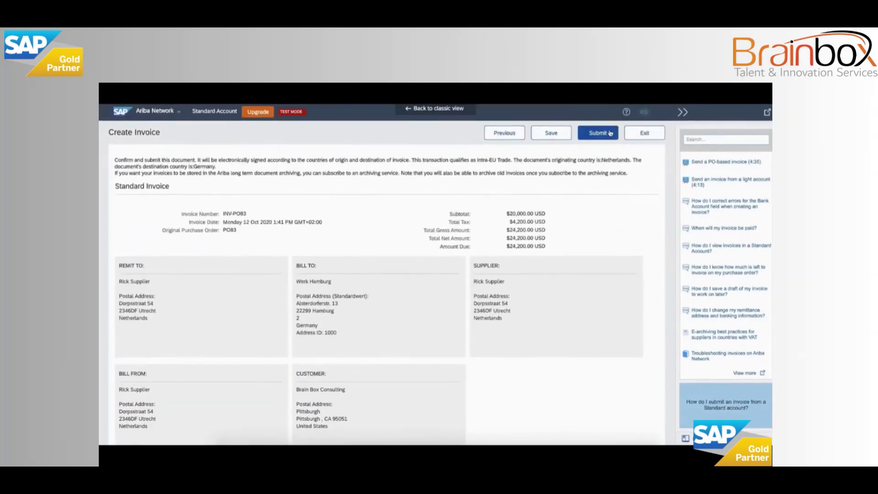
pyautogui.click(610, 133)
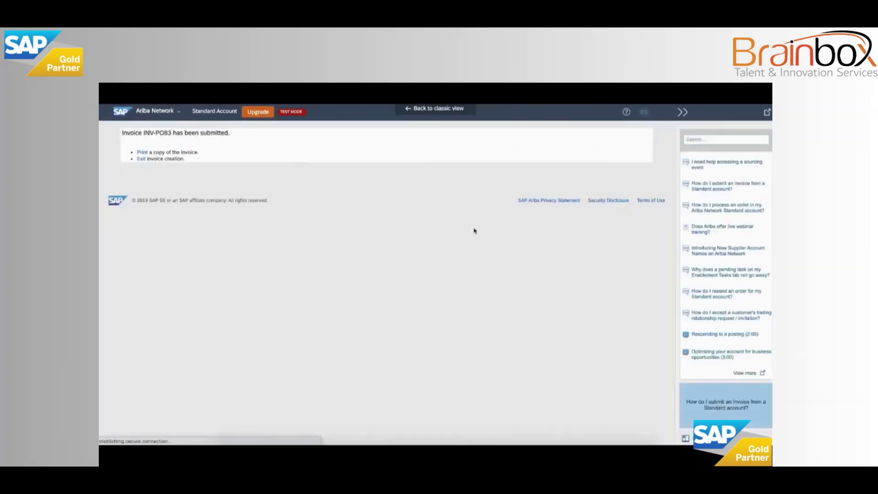
# Leave invoice creation and open INV-PO83, Reconciled at $24,200.00, from PO83's Invoices list
pyautogui.click(141, 159)
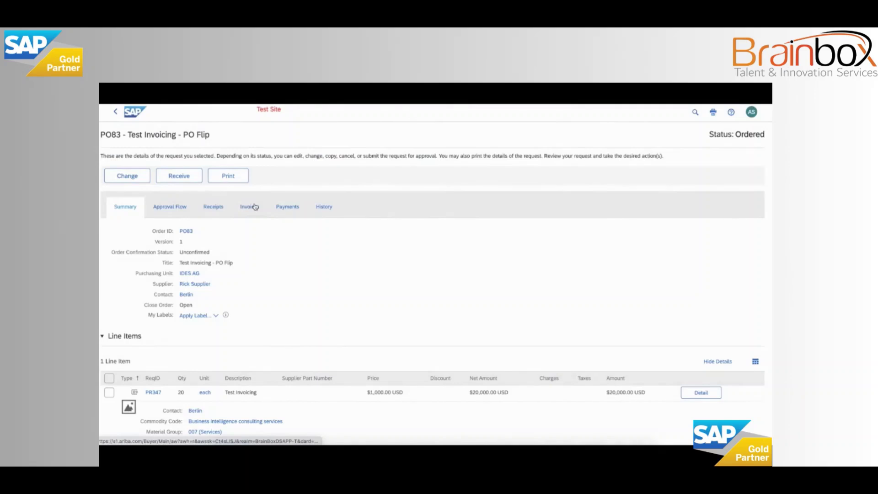
pyautogui.click(254, 206)
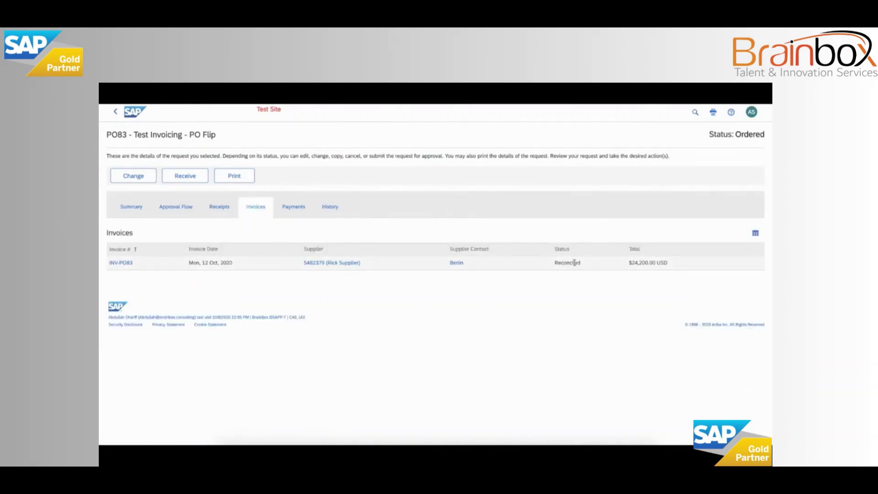
pyautogui.click(121, 263)
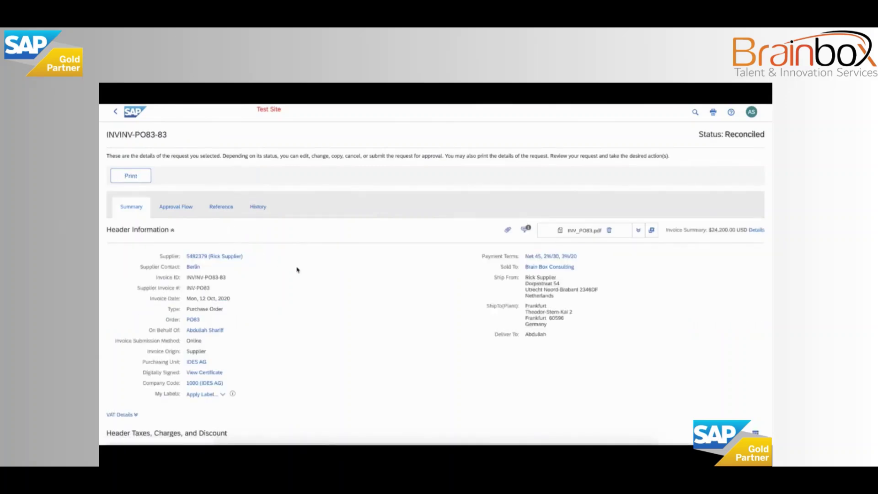
# Scroll through reconciliation IRINV-PO83-83 to inspect its five open exceptions, including PO amount and tax variances
pyautogui.scroll(-5, 296, 270)
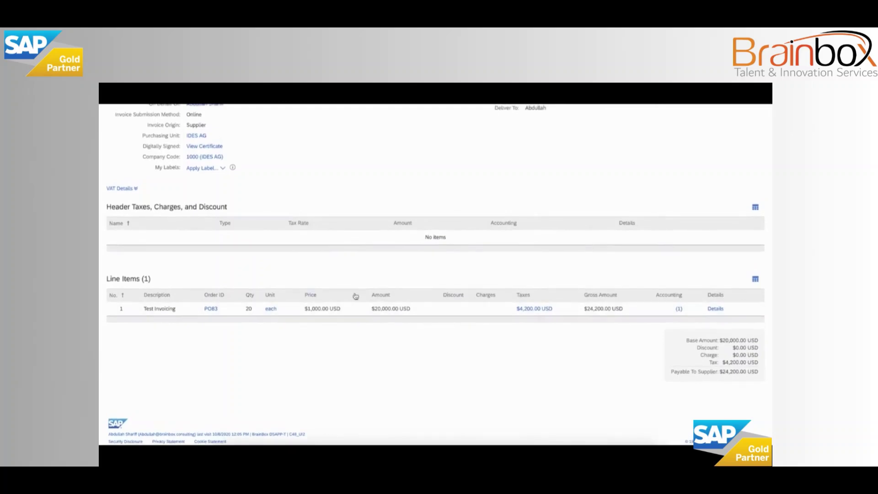
pyautogui.scroll(5, 355, 297)
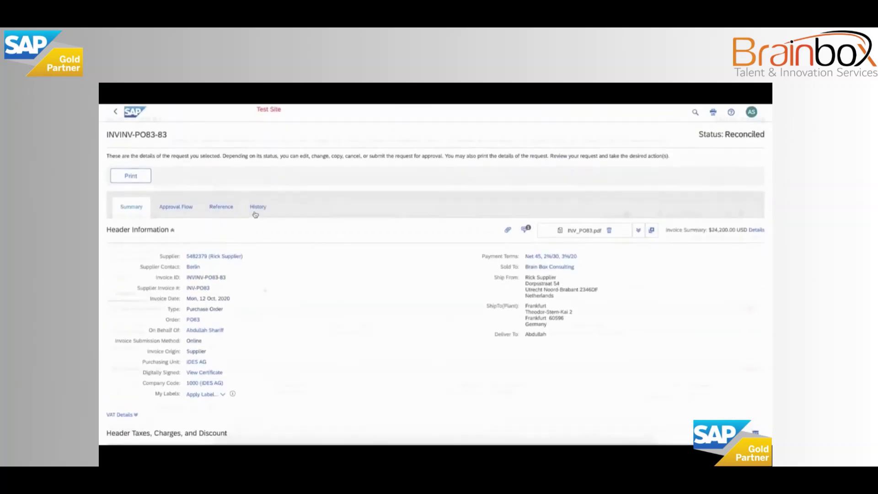
pyautogui.scroll(-15, 255, 215)
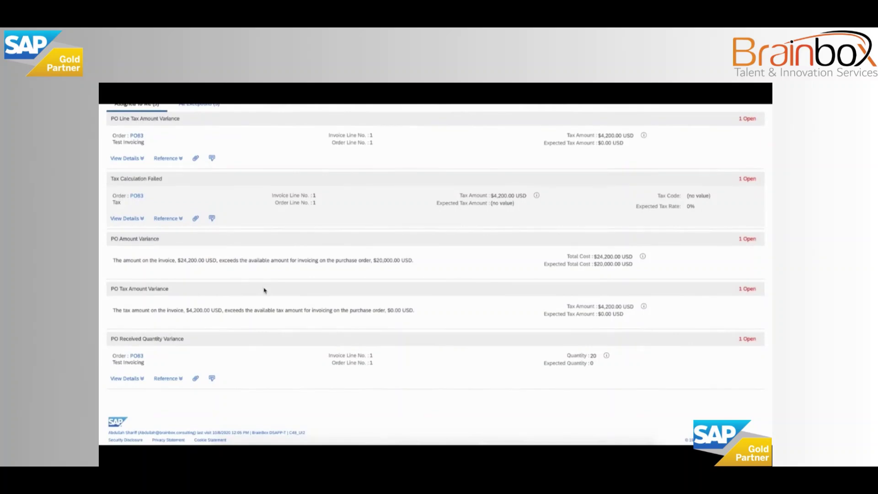
pyautogui.scroll(3, 264, 290)
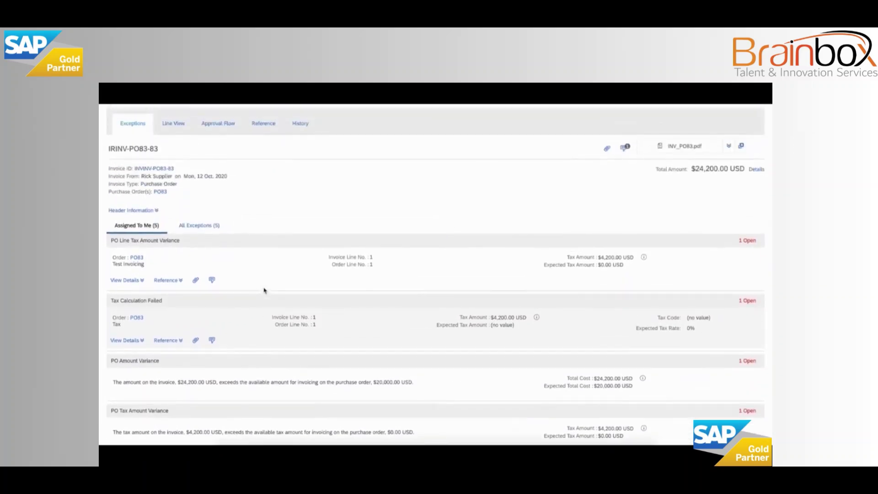